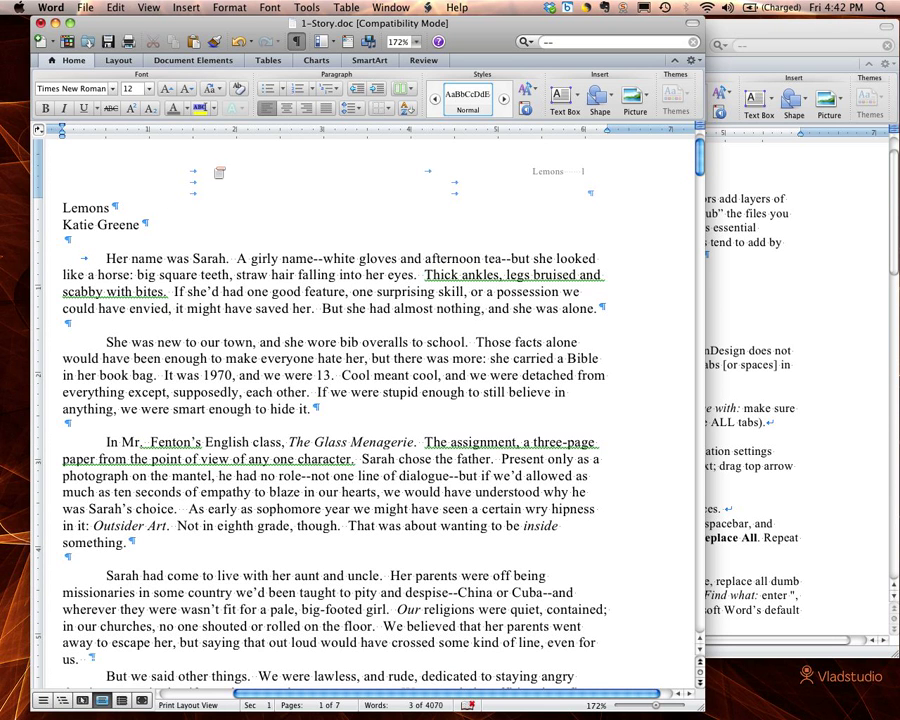
# Remove all tabs from the story by replacing every ^t with nothing
pyautogui.click(527, 43)
pyautogui.click(546, 73)
pyautogui.moveTo(47, 166); pyautogui.dragTo(37, 167)
pyautogui.write('^t')
pyautogui.press('Tab')
pyautogui.click(80, 221)
pyautogui.click(148, 135)
# Select the whole story and remove its paragraph indentation with the ruler sliders
pyautogui.click(62, 274)
pyautogui.moveTo(106, 341); pyautogui.dragTo(166, 391)
pyautogui.click(147, 389)
pyautogui.click(106, 341)
pyautogui.moveTo(105, 127); pyautogui.dragTo(61, 130)
pyautogui.press('super+a')
pyautogui.moveTo(62, 125)
pyautogui.mouseDown()
pyautogui.moveTo(100, 127)
pyautogui.moveTo(55, 128)
pyautogui.mouseUp()
pyautogui.scroll(-10, 365, 400)
pyautogui.scroll(10, 365, 400)
pyautogui.scroll(3, 365, 400)
# Consult the scrubbing guide's indentation and double-space instructions, and delete the extra spacing after the story's first sentence
pyautogui.click(785, 298)
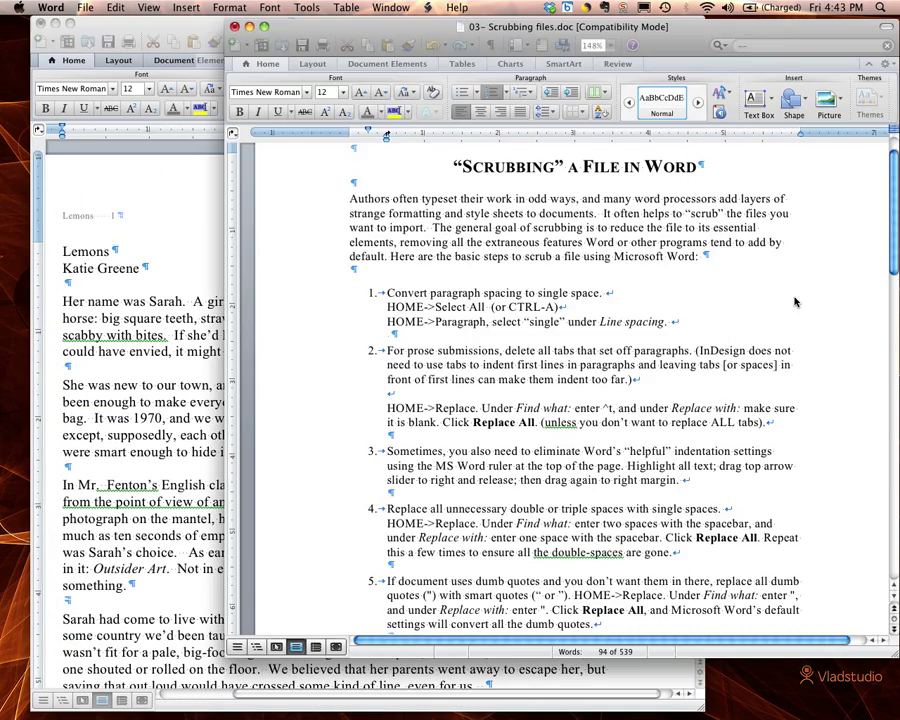
pyautogui.moveTo(584, 451); pyautogui.dragTo(665, 451)
pyautogui.moveTo(527, 509); pyautogui.dragTo(645, 509)
pyautogui.click(204, 336)
pyautogui.click(179, 305)
pyautogui.click(186, 301)
pyautogui.press('Delete')
pyautogui.press('Delete')
pyautogui.click(163, 301)
pyautogui.click(113, 301)
# Replace all double spaces in the story with single spaces, running the replacement three times
pyautogui.click(525, 43)
pyautogui.click(560, 76)
pyautogui.click(128, 168)
pyautogui.press('Return')
pyautogui.click(41, 203)
pyautogui.click(84, 220)
pyautogui.click(97, 222)
pyautogui.click(81, 222)
pyautogui.click(147, 131)
# Consult the guide's dumb-quote instructions and replace all straight double quotes (") in the story with smart quotes
pyautogui.click(737, 287)
pyautogui.moveTo(511, 509); pyautogui.dragTo(625, 509)
pyautogui.scroll(-3, 575, 400)
pyautogui.moveTo(452, 480); pyautogui.dragTo(542, 480)
pyautogui.moveTo(542, 480); pyautogui.dragTo(643, 480)
pyautogui.click(162, 282)
pyautogui.doubleClick(162, 282)
pyautogui.click(522, 42)
pyautogui.press('Return')
pyautogui.click(37, 167)
pyautogui.write('"')
pyautogui.press('Tab')
pyautogui.write('"')
pyautogui.click(88, 224)
# Replace all dumb apostrophes (') in the story with smart apostrophes
pyautogui.moveTo(42, 167); pyautogui.dragTo(31, 167)
pyautogui.write("'")
pyautogui.click(47, 202)
pyautogui.click(90, 221)
# Consult the guide's em-dash instructions and replace every double hyphen (--) in the story with an em dash (—)
pyautogui.click(703, 307)
pyautogui.moveTo(451, 480); pyautogui.dragTo(642, 481)
pyautogui.scroll(-3, 545, 488)
pyautogui.click(388, 543)
pyautogui.click(143, 321)
pyautogui.scroll(10, 299, 337)
pyautogui.click(343, 301)
pyautogui.doubleClick(90, 167)
pyautogui.write('--')
pyautogui.click(49, 201)
pyautogui.click(832, 541)
pyautogui.click(148, 386)
pyautogui.click(38, 203)
pyautogui.write('—')
pyautogui.click(99, 221)
# Read the guide's instruction on replacing line feeds with hard returns
pyautogui.click(809, 522)
pyautogui.scroll(-1, 637, 532)
pyautogui.scroll(-5, 560, 390)
pyautogui.moveTo(387, 505); pyautogui.dragTo(568, 505)
pyautogui.click(128, 306)
# Insert three manual line breaks in the story's text as a line-feed example and delete them again
pyautogui.click(334, 421)
pyautogui.hotkey('shift', 'Return')
pyautogui.hotkey('shift', 'Return')
pyautogui.hotkey('shift', 'Return')
pyautogui.hotkey('shift', 'Down')
pyautogui.hotkey('shift', 'Down')
pyautogui.press('BackSpace')
# Highlight the ^l search code in the guide's line-feed instruction and view the remaining scrubbing steps
pyautogui.click(818, 501)
pyautogui.moveTo(607, 533); pyautogui.dragTo(617, 533)
pyautogui.scroll(-2, 533, 495)
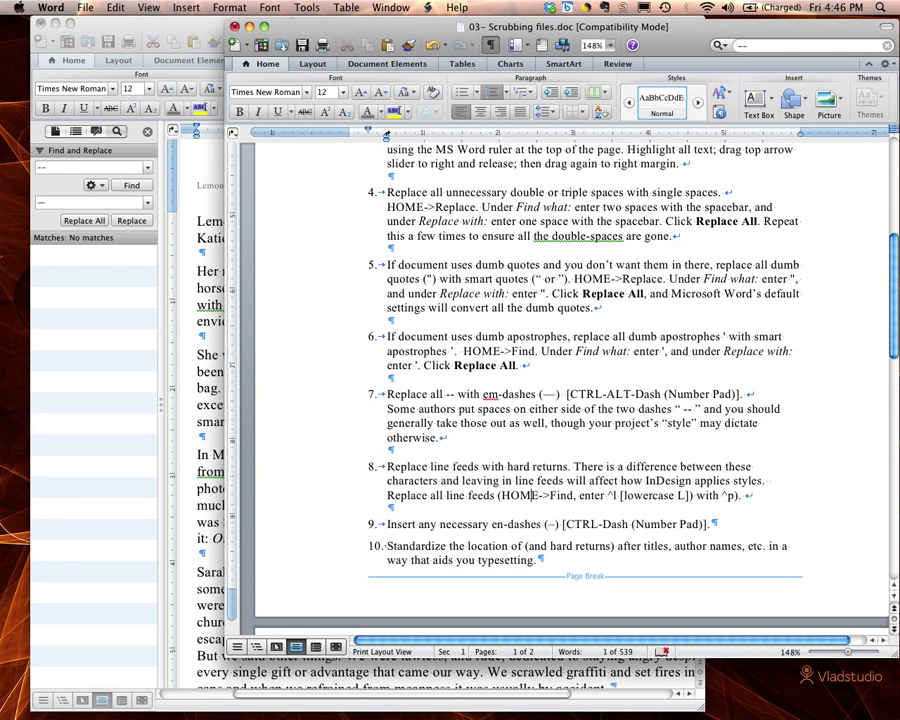